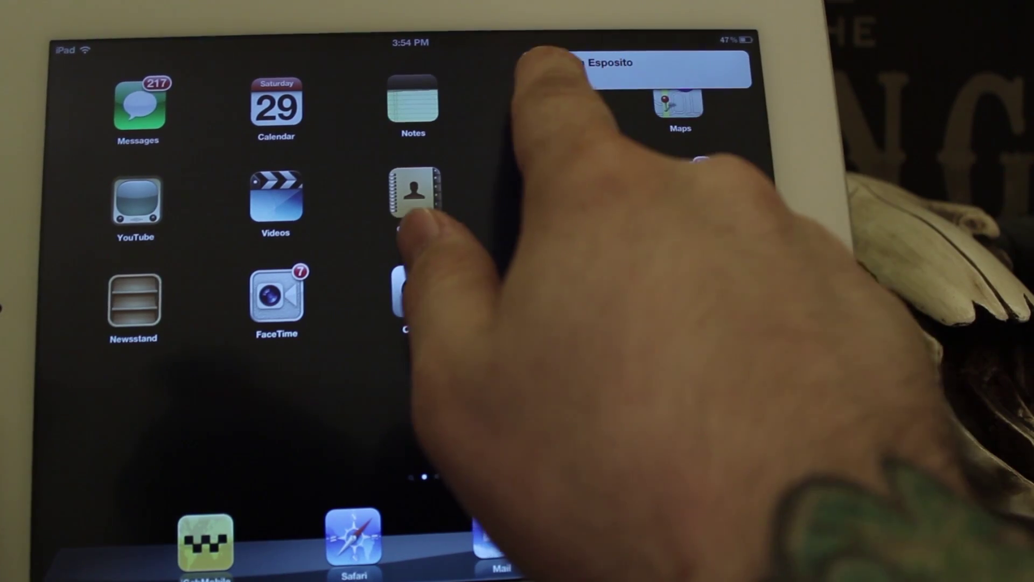
Swipe away the incoming Emblem message banner at the top right to dismiss it.
left_click_drag(549, 69, 549, 36)
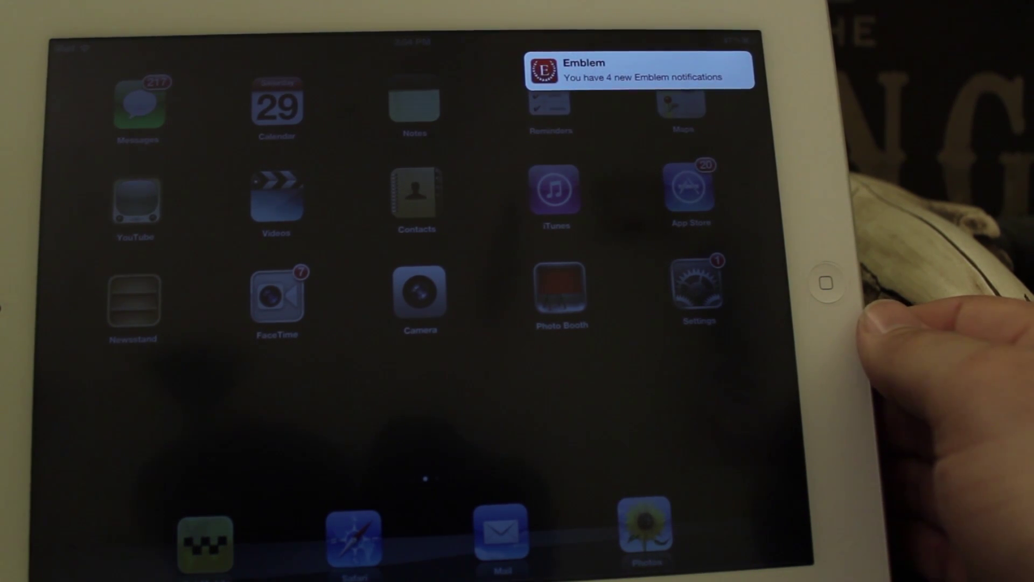
Wake the iPad with the Home button and tap the message banner to open Messages.
left_click(826, 282)
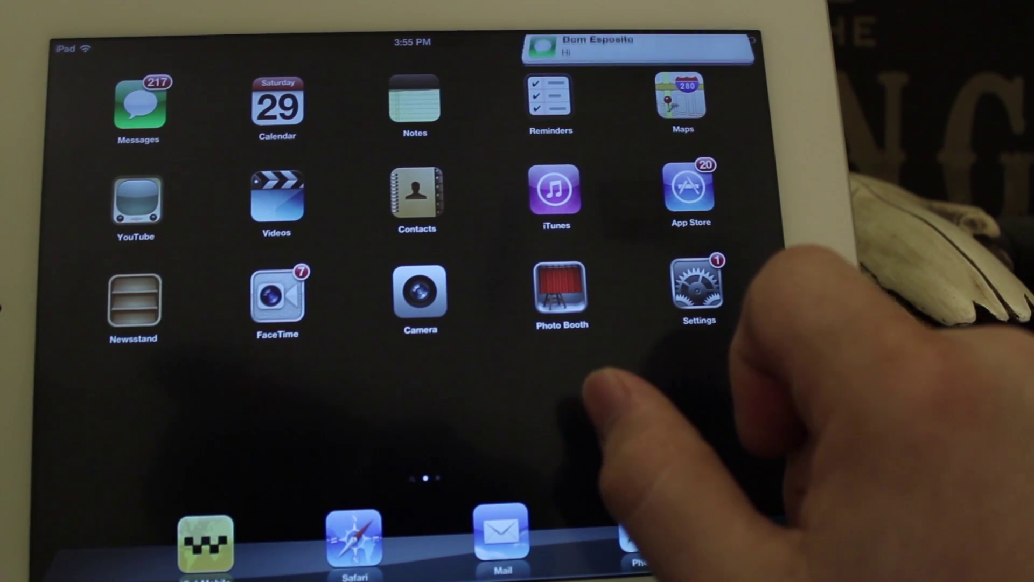
left_click(419, 291)
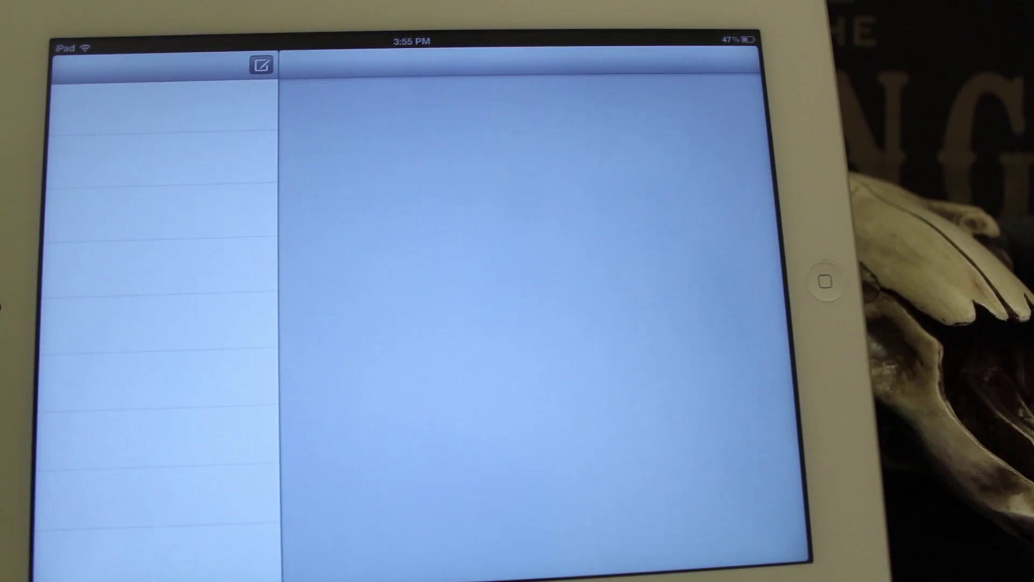
Return to the home screen with the Home button, leaving Messages at 187 unread.
left_click(825, 282)
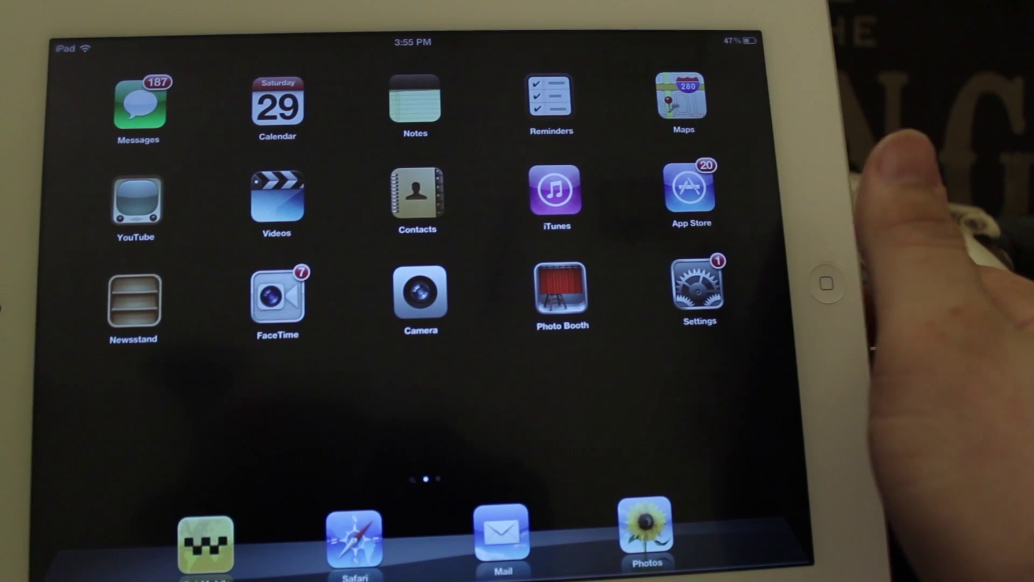